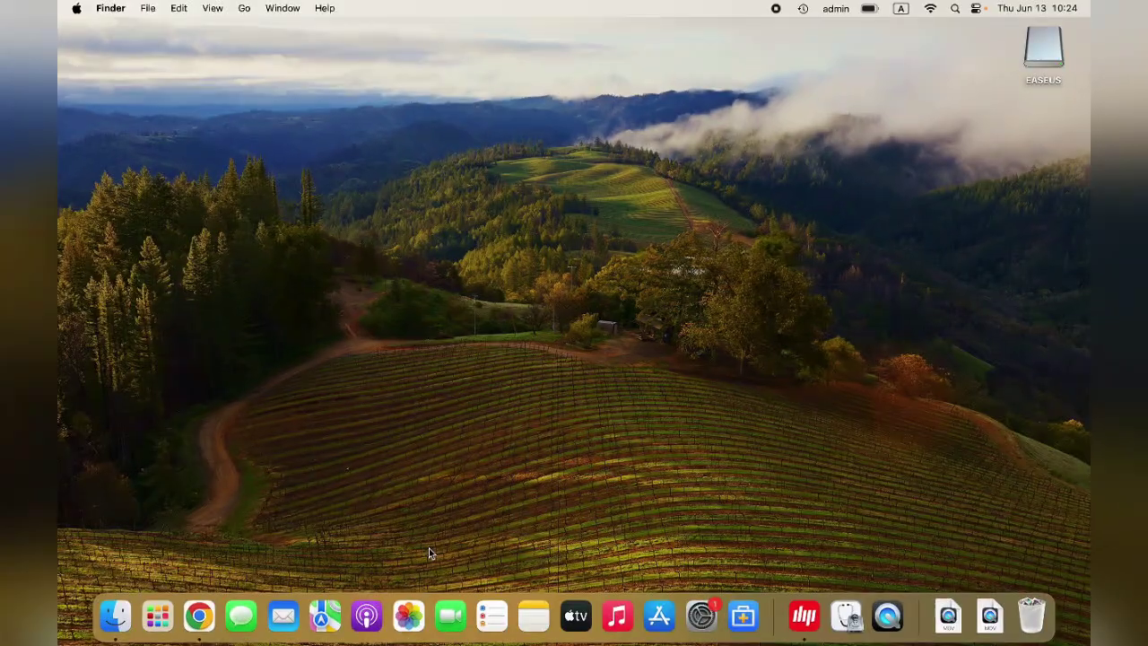
- Launch Disk Utility and show the external EASEUS drive's details: MS-DOS (FAT32), 31.9 GB
key("super+space")
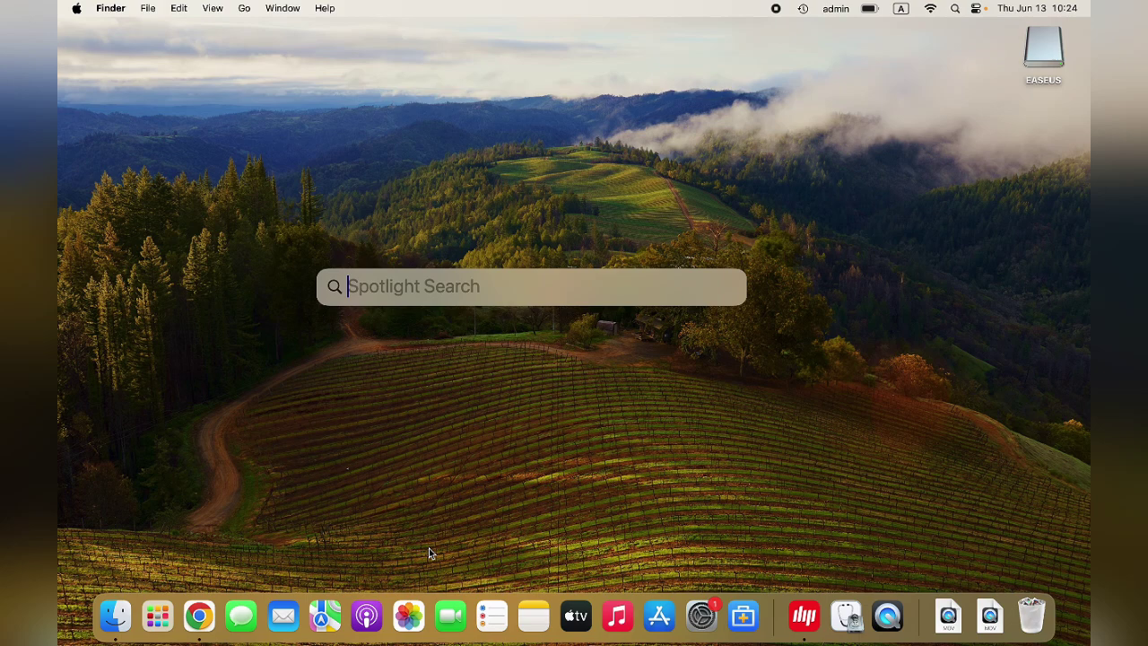
type("disk")
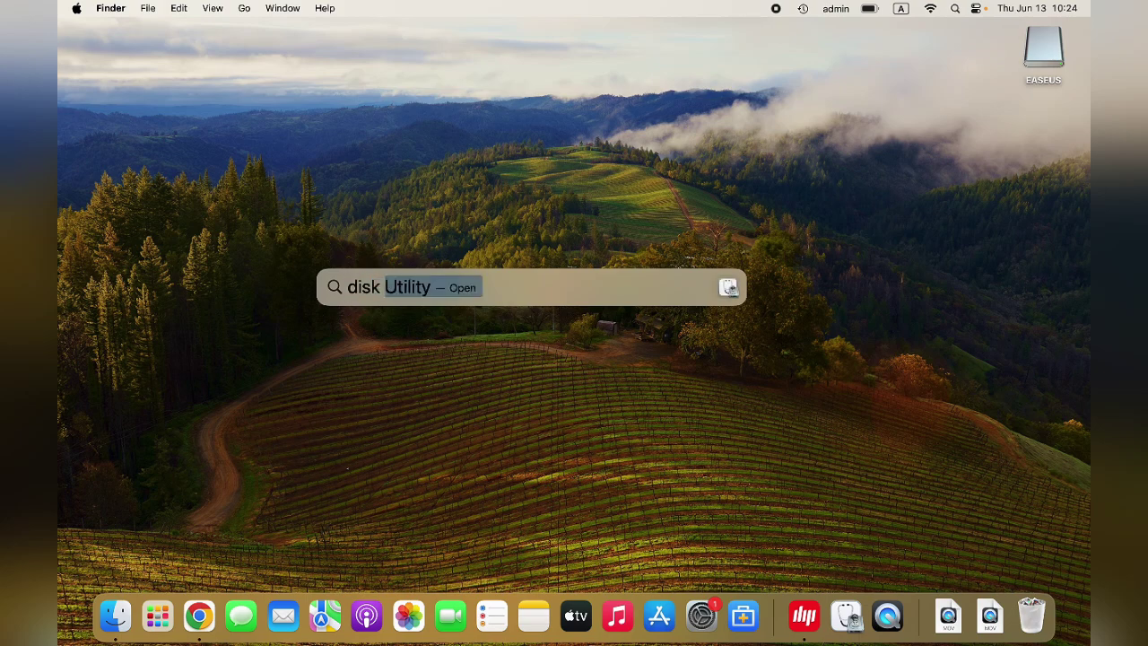
type(" utility")
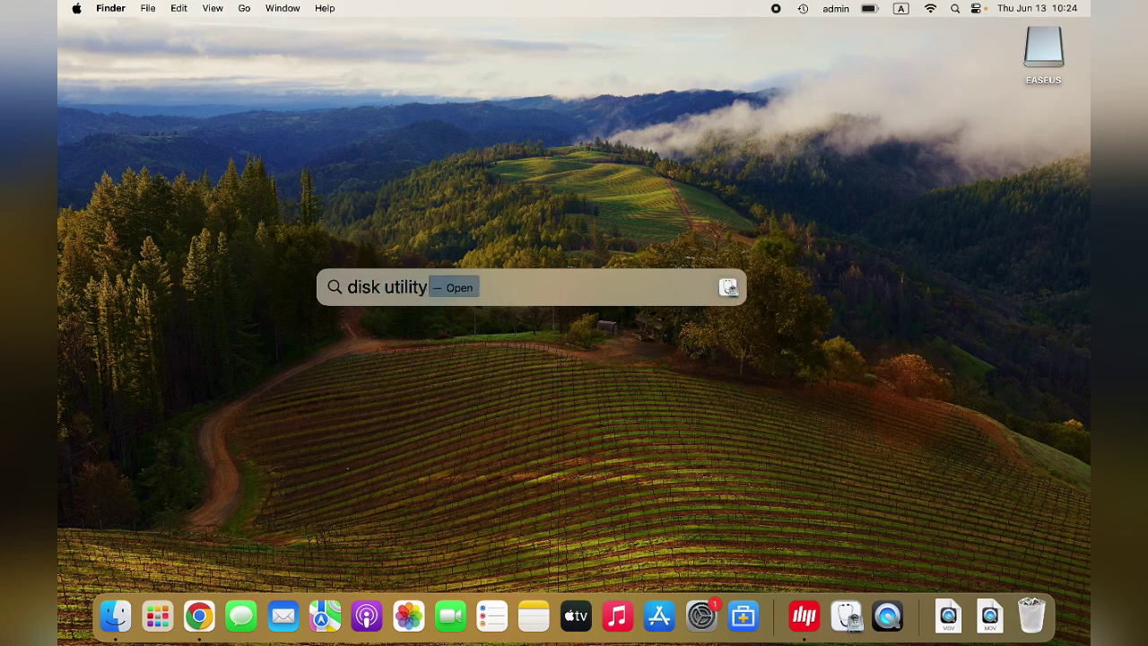
key("Return")
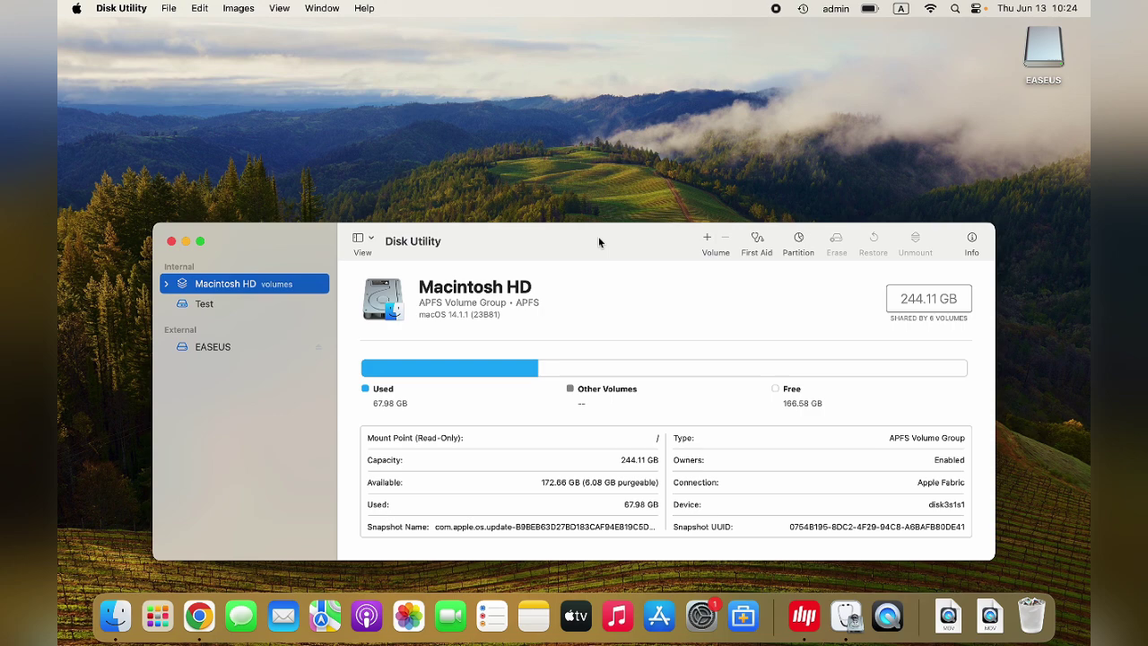
left_click_drag(598, 236, 593, 178)
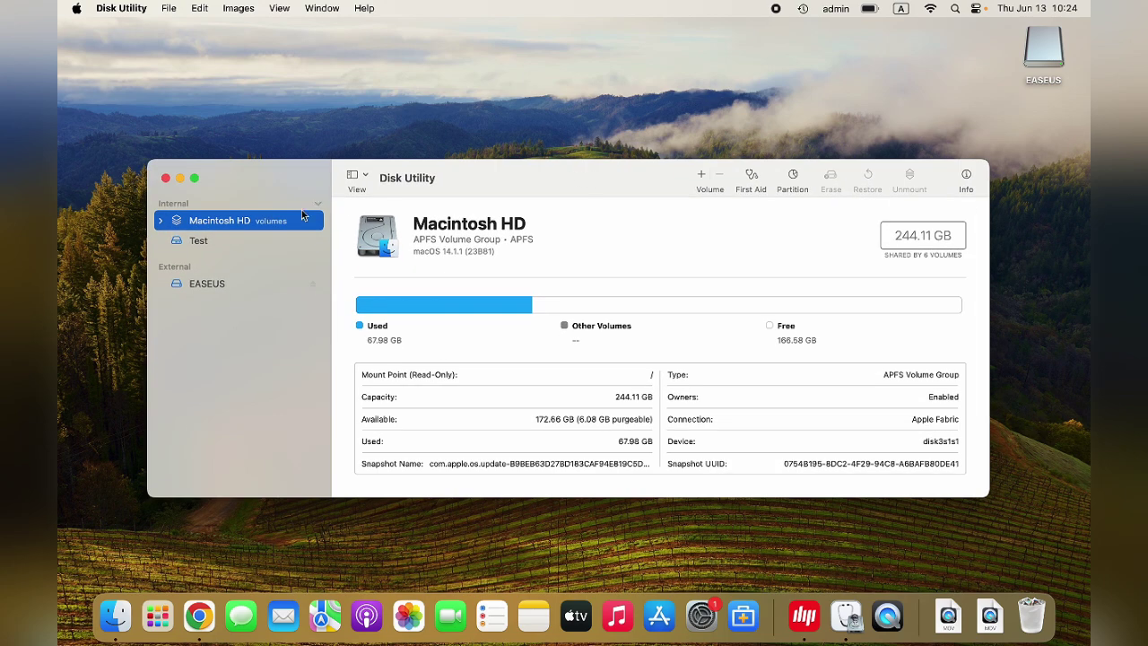
left_click(219, 285)
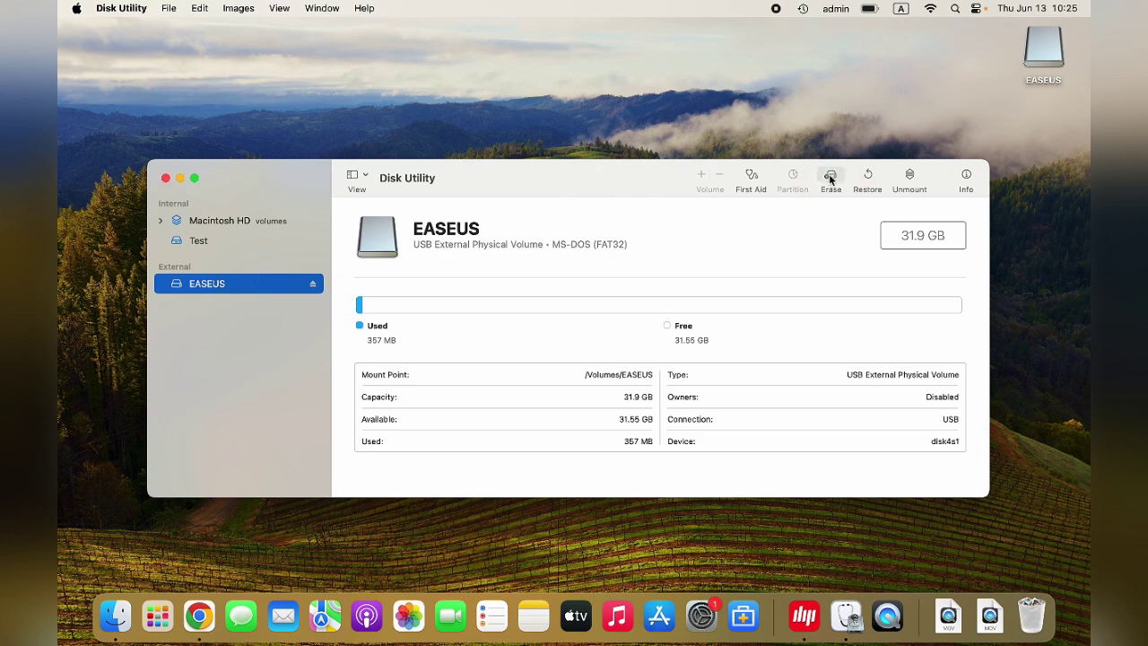
- Erase the EASEUS drive as 'easeus new', keeping the MS-DOS (FAT32) format
left_click(830, 179)
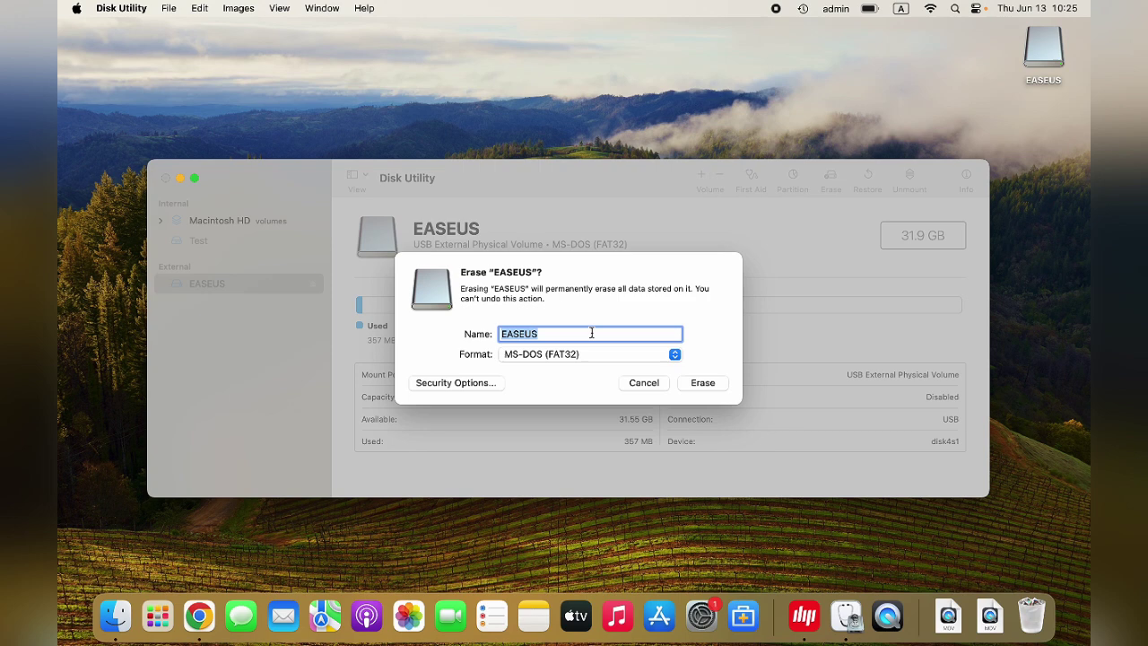
type("easeus new")
left_click(679, 357)
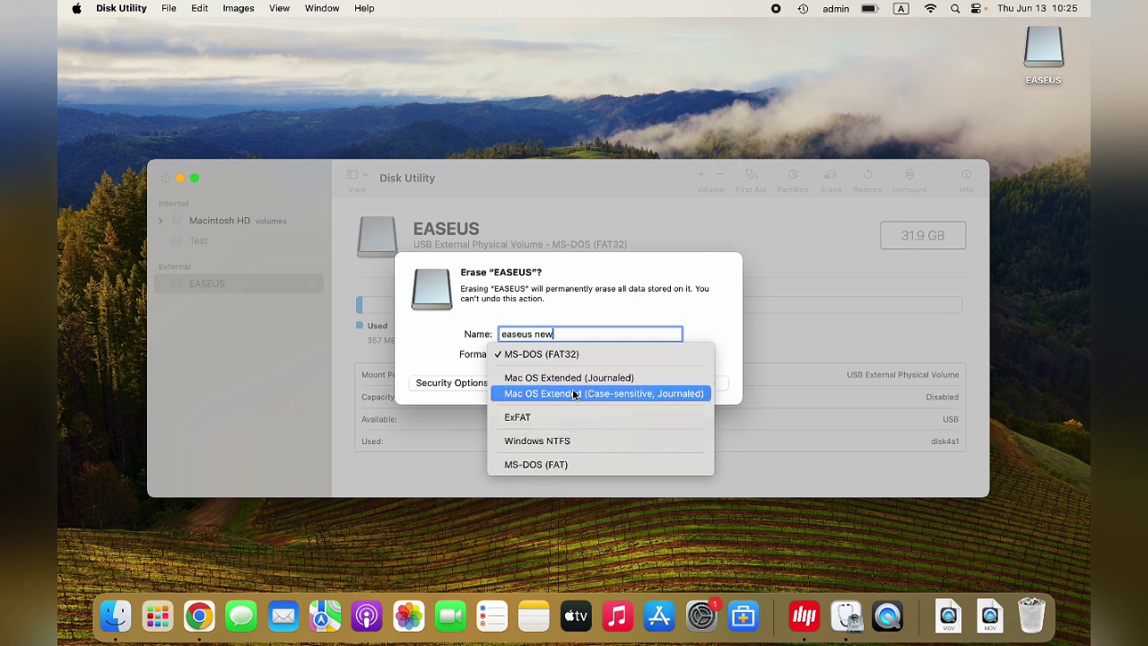
left_click(569, 356)
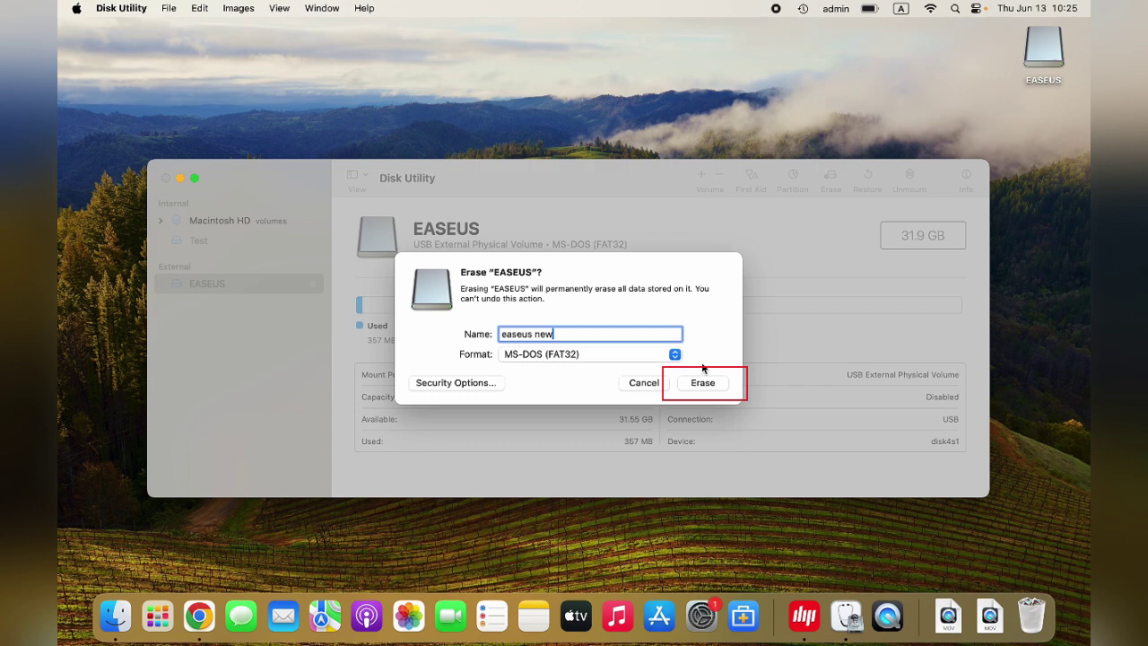
left_click(695, 383)
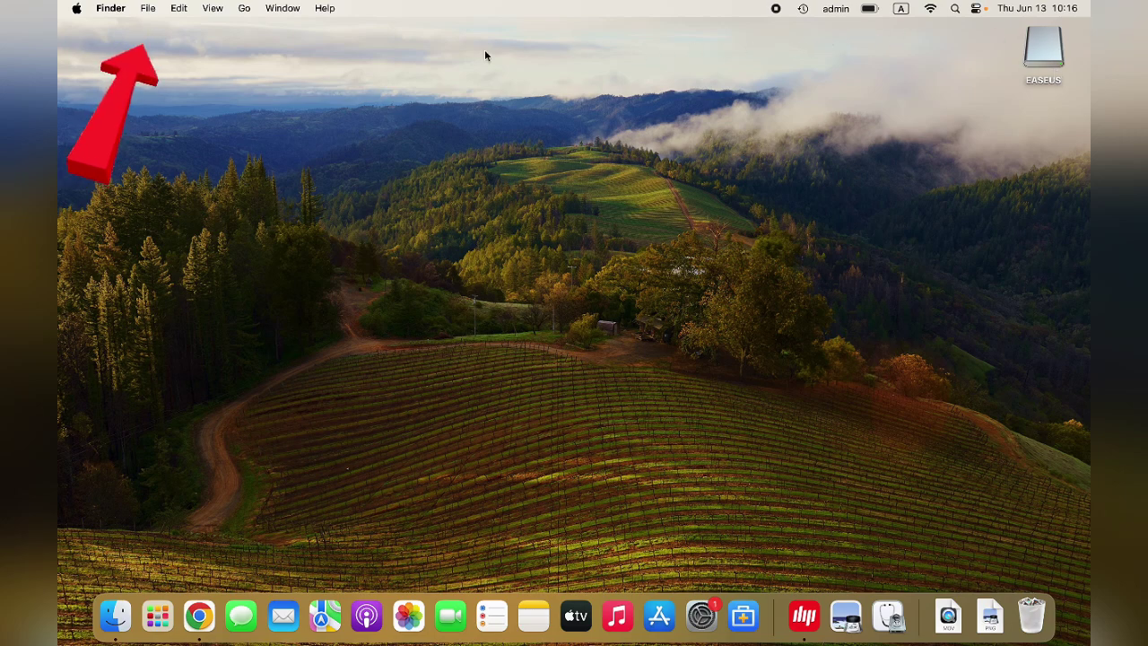
- Change your account's Desktop folder privilege from Read only to Read & Write in Get Info
left_click(149, 9)
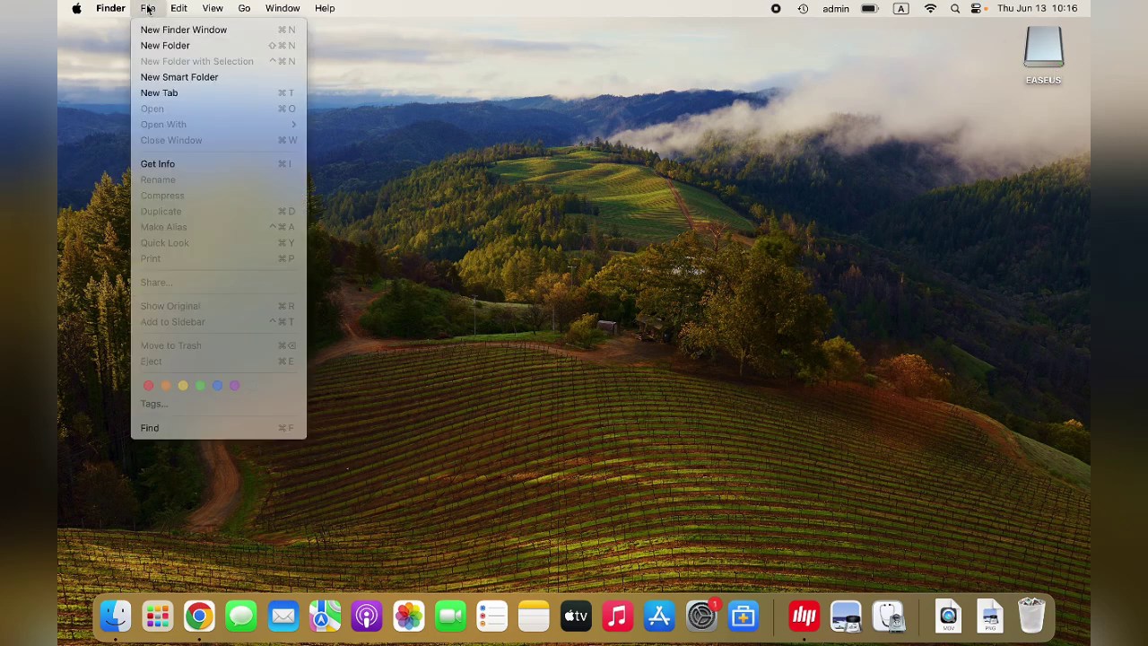
left_click(193, 164)
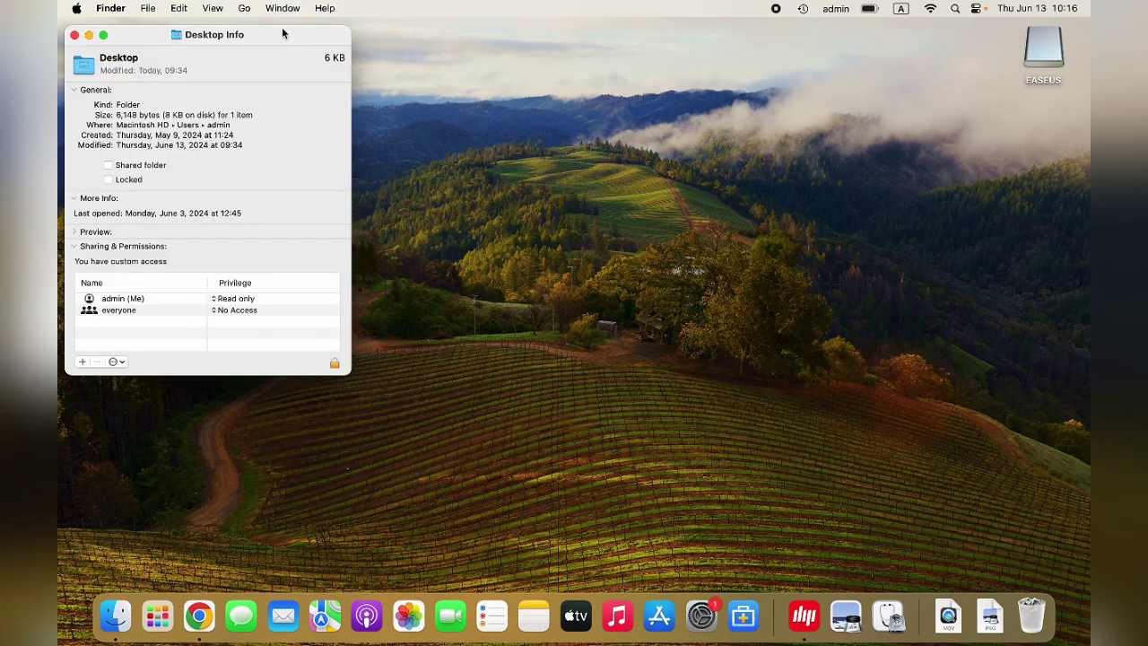
left_click_drag(280, 35, 609, 105)
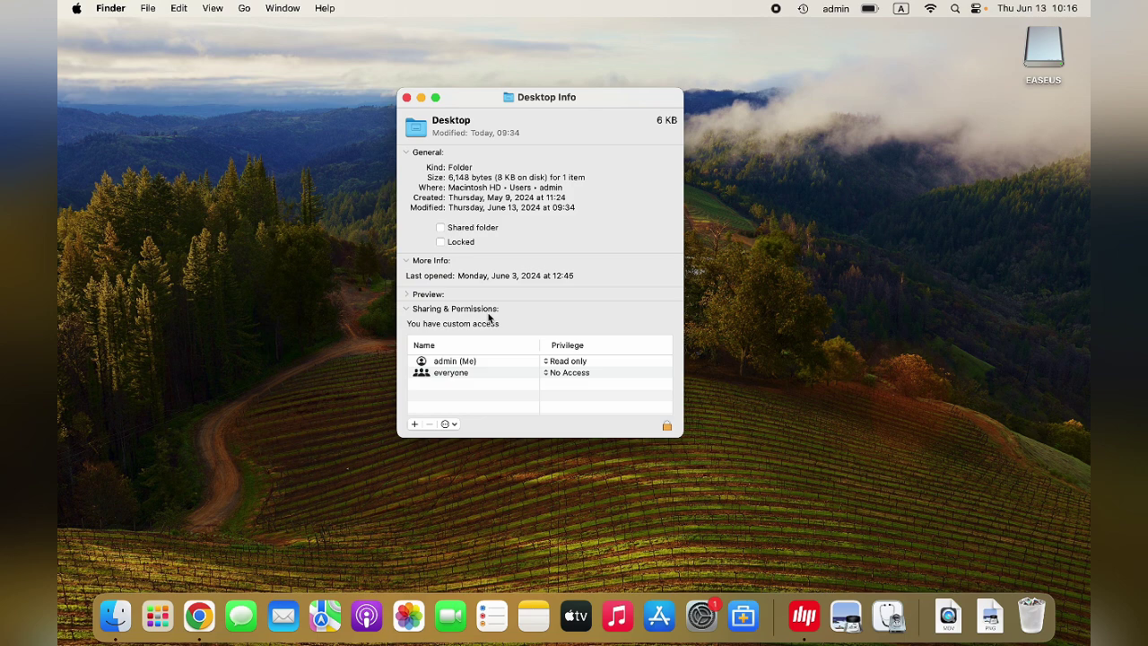
left_click(551, 363)
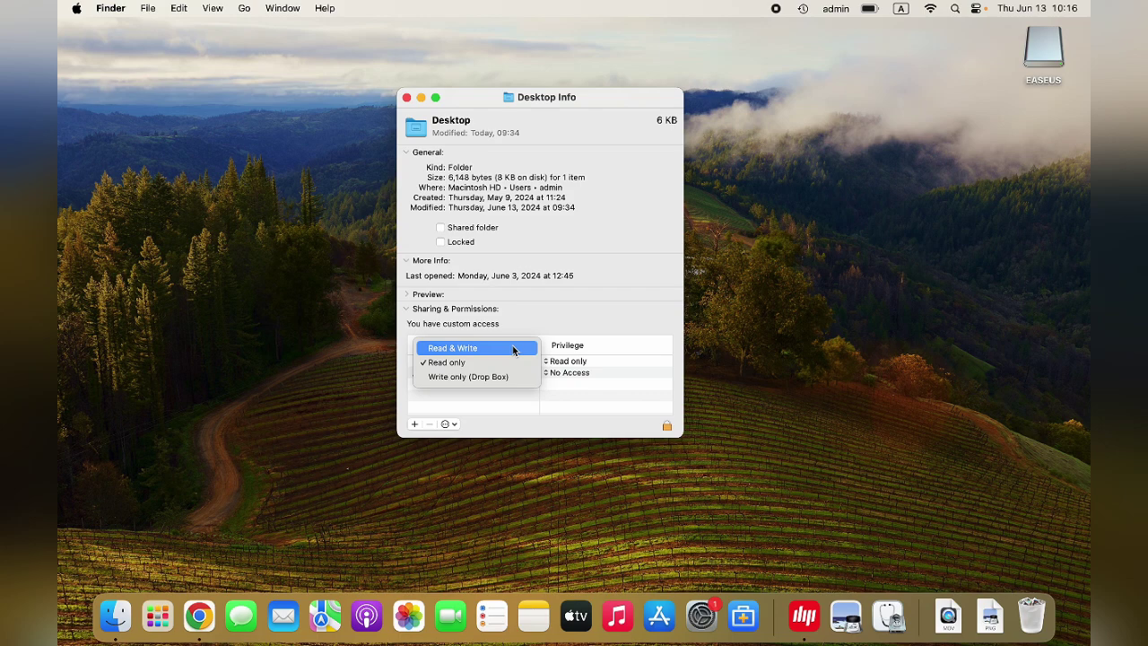
left_click(514, 350)
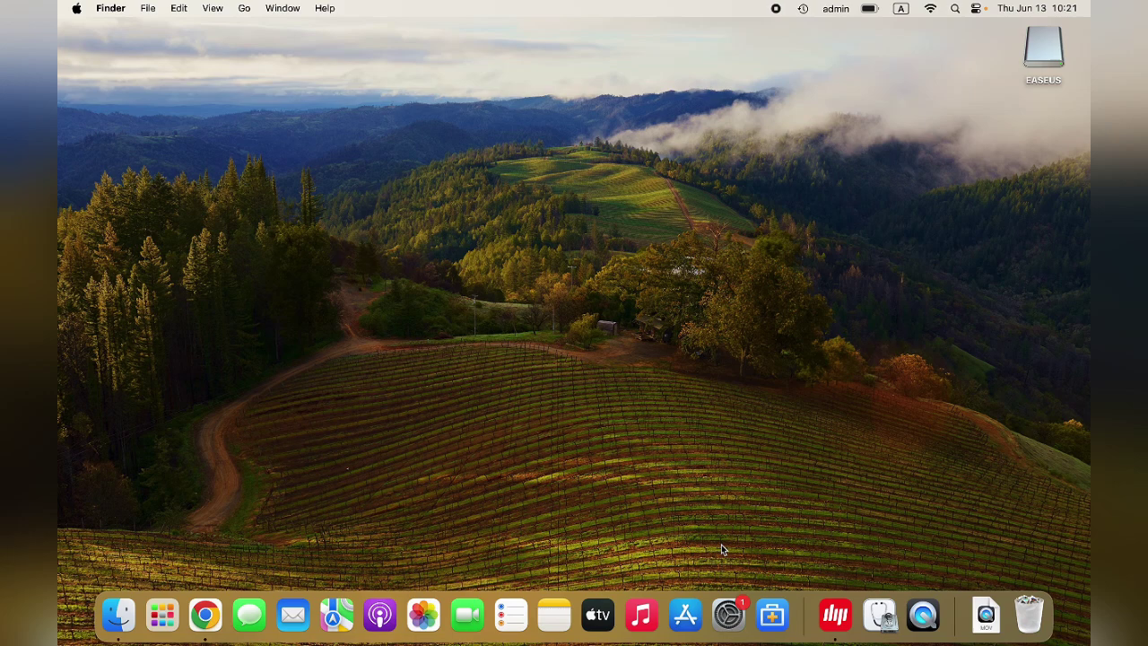
- Reopen Disk Utility and run First Aid on the EASEUS drive until it completes
key("super+space")
type("disk u")
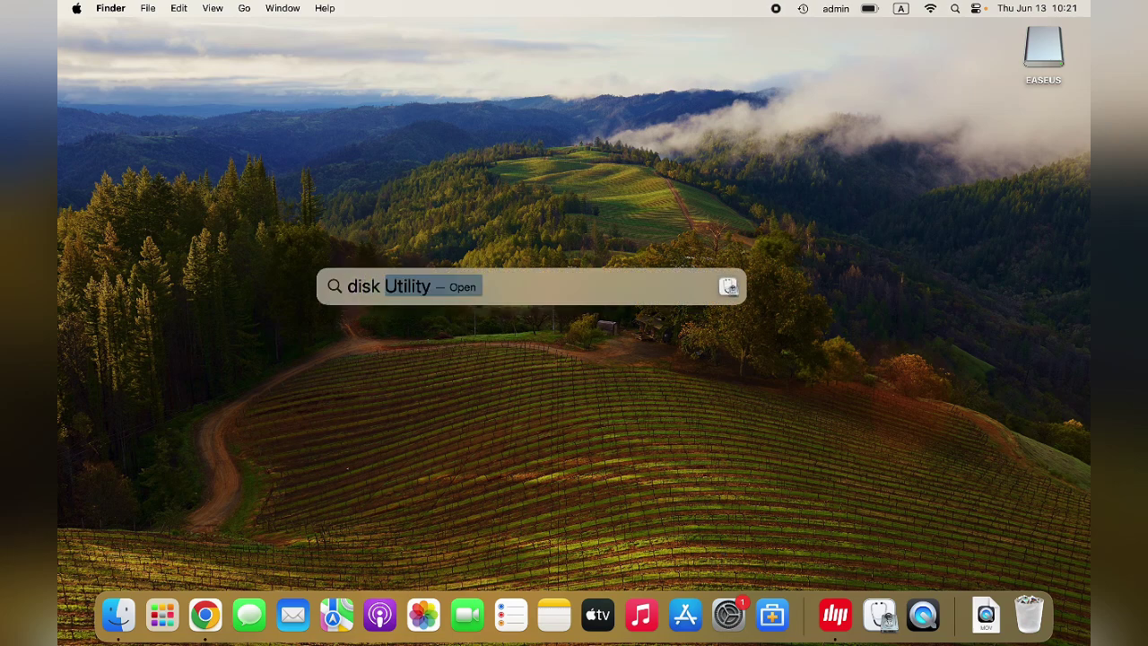
type("tility")
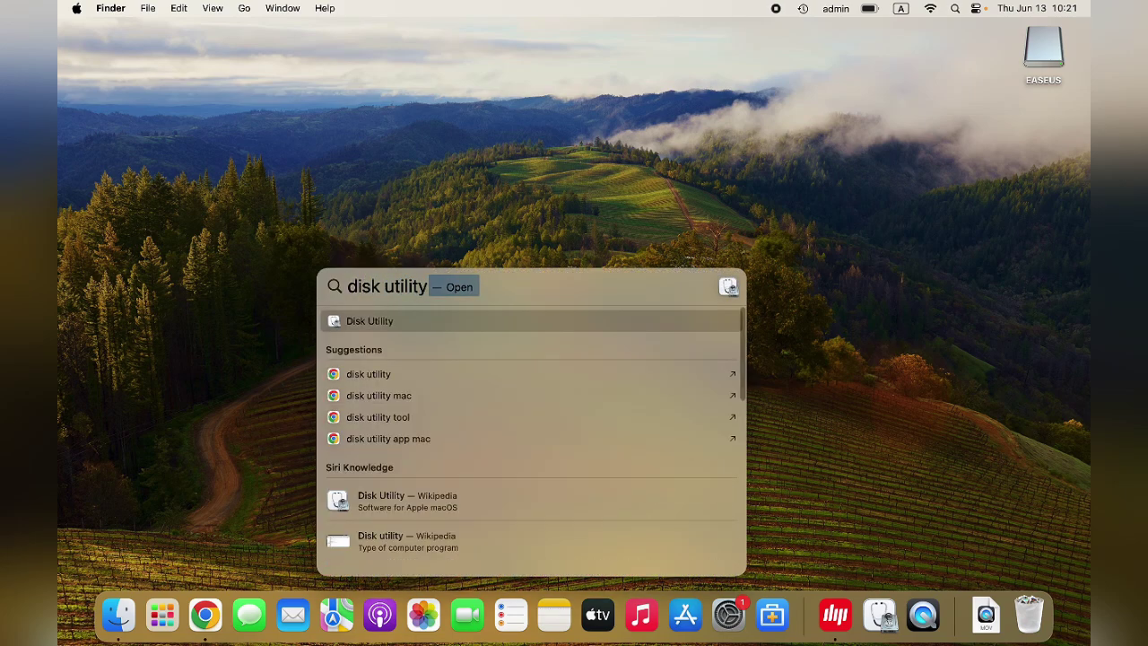
key("Return")
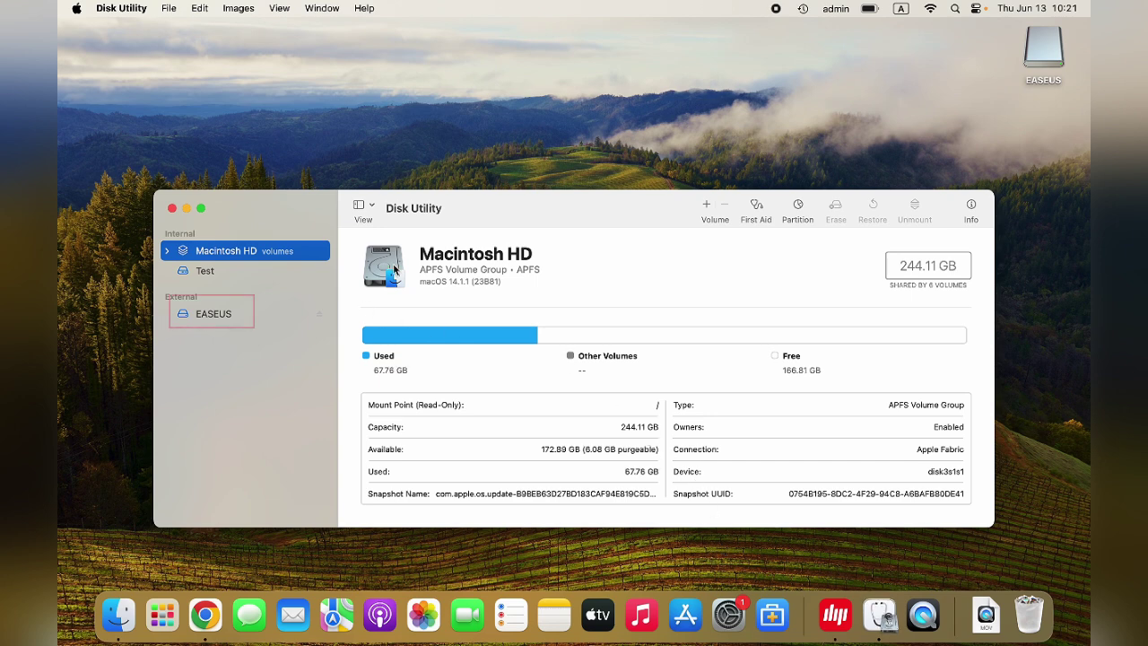
left_click(243, 321)
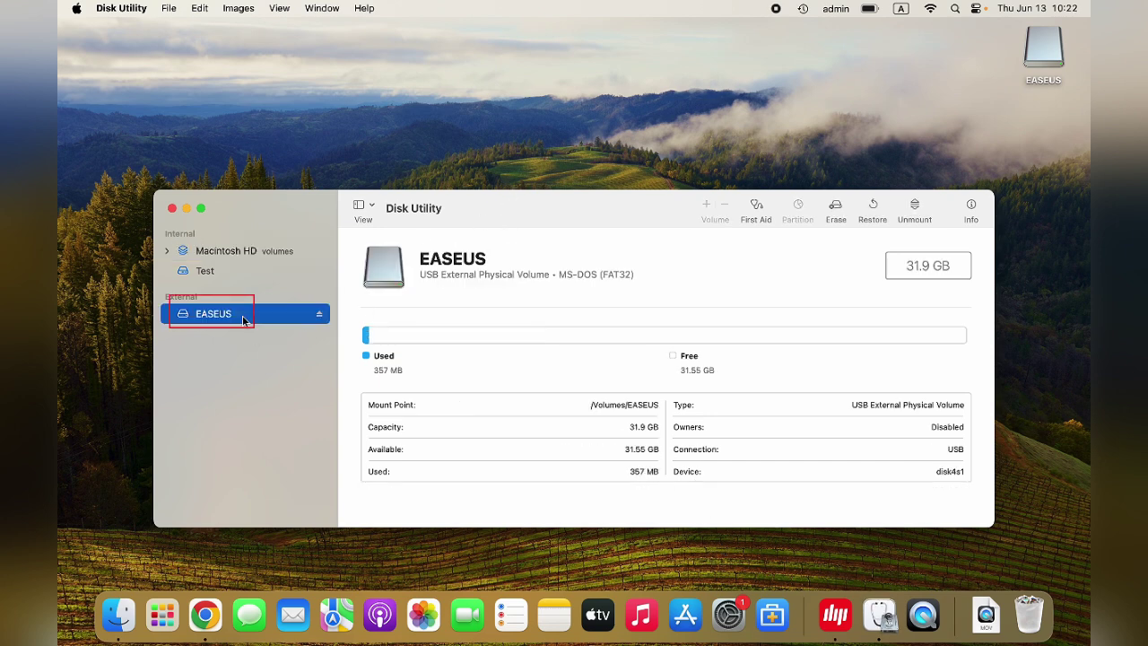
left_click(756, 209)
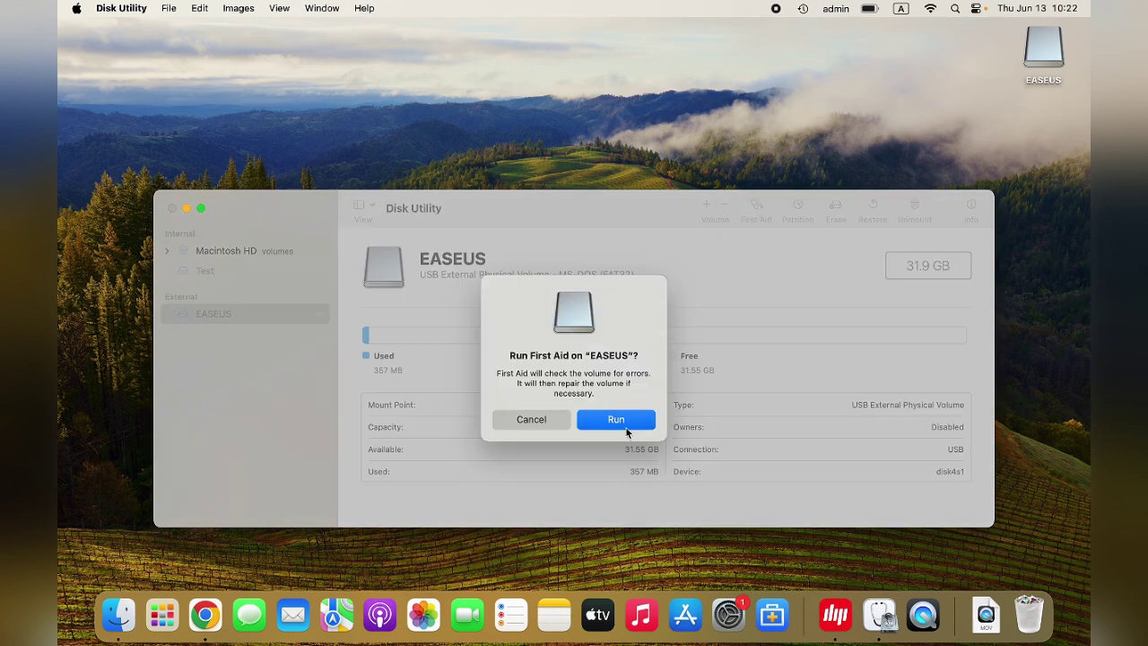
left_click(627, 428)
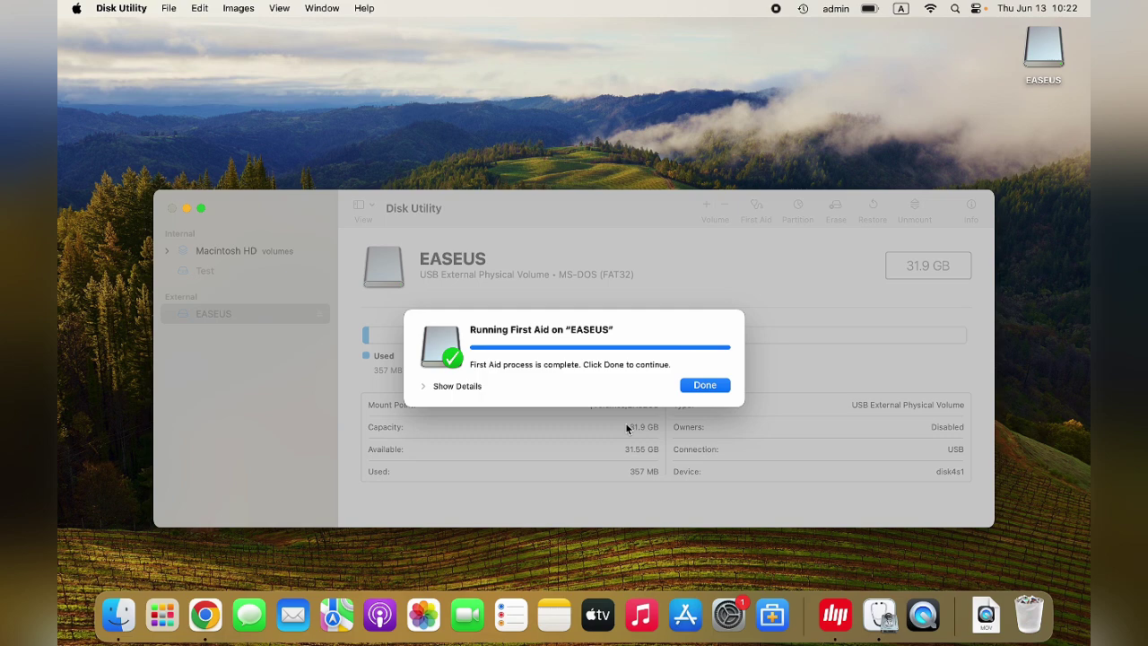
left_click(706, 386)
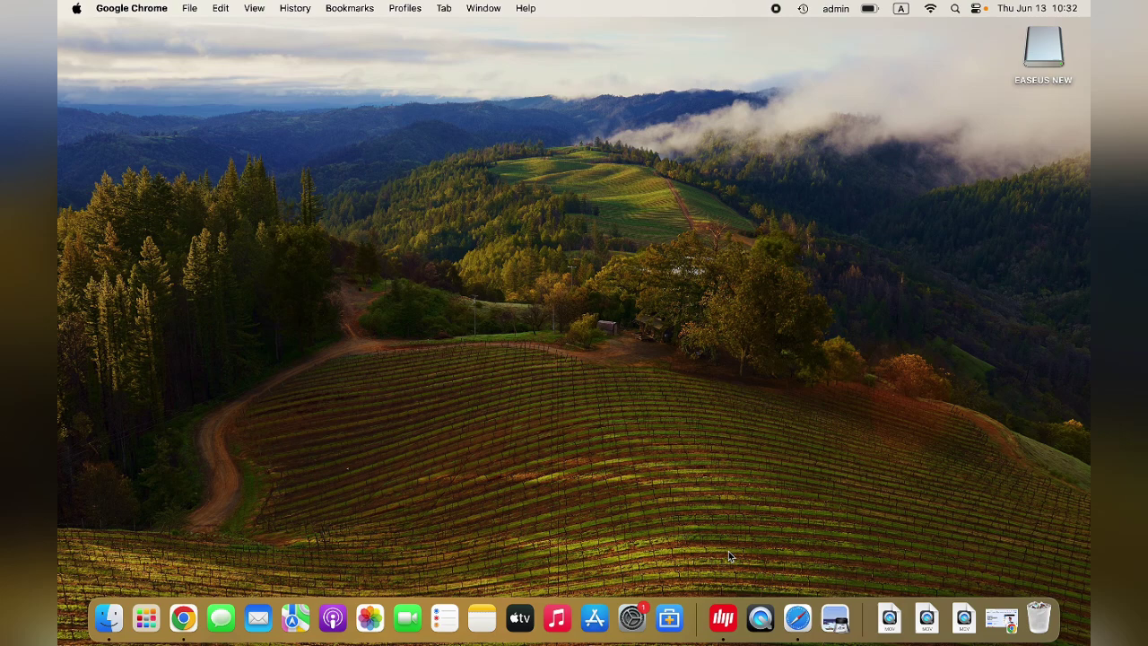
- Open EASEUS NEW from the desktop to check its contents, close it, and open the EaseUS website
double_click(1035, 69)
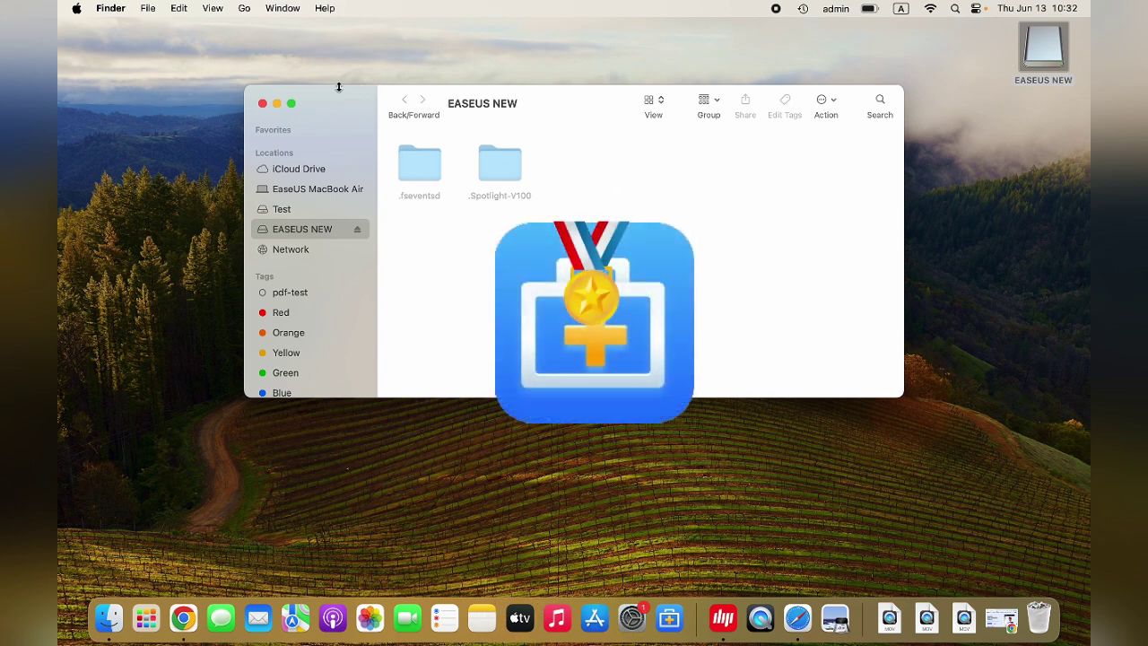
left_click(262, 104)
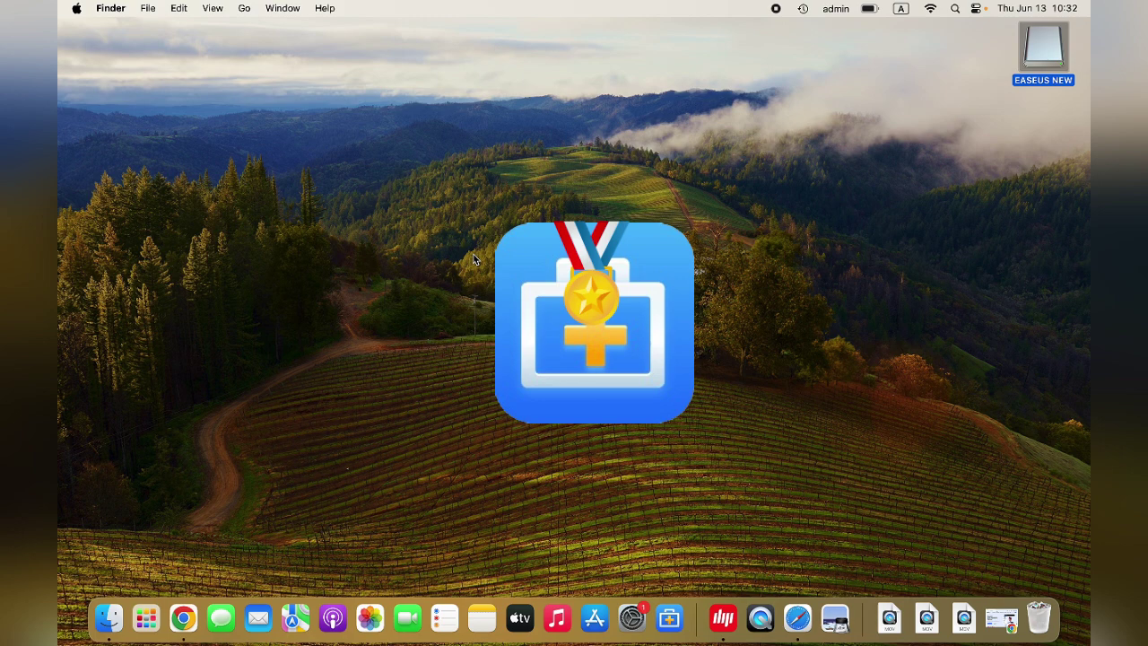
left_click(1007, 619)
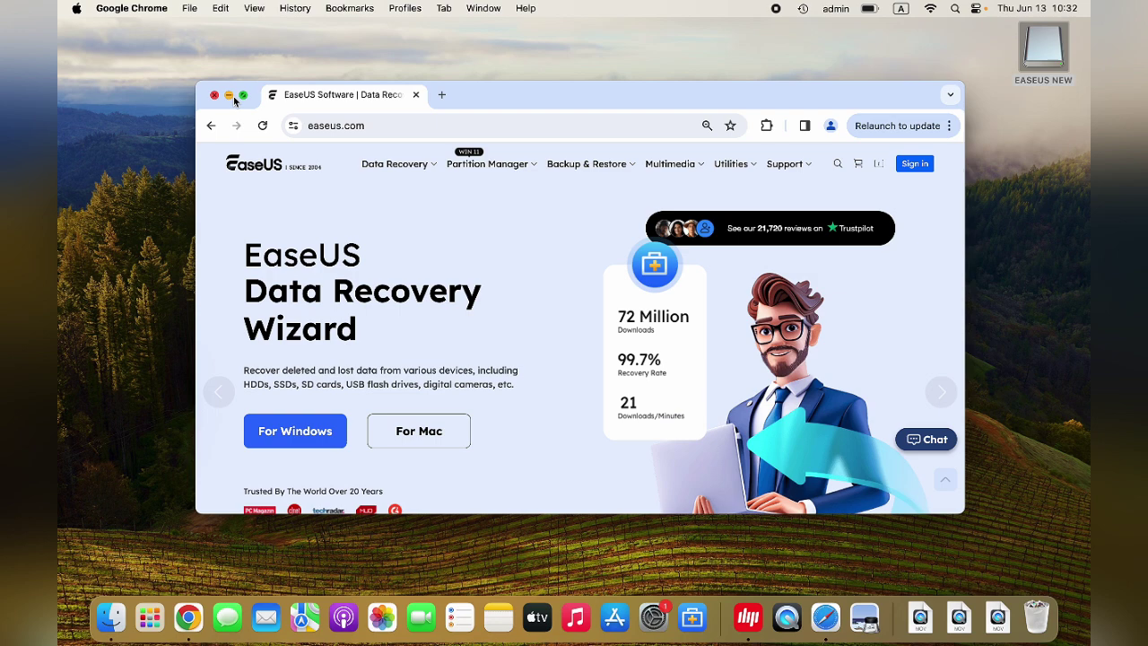
- Maximize the browser and download EaseUS Data Recovery Wizard for Mac (Free) from its page
left_click(243, 97)
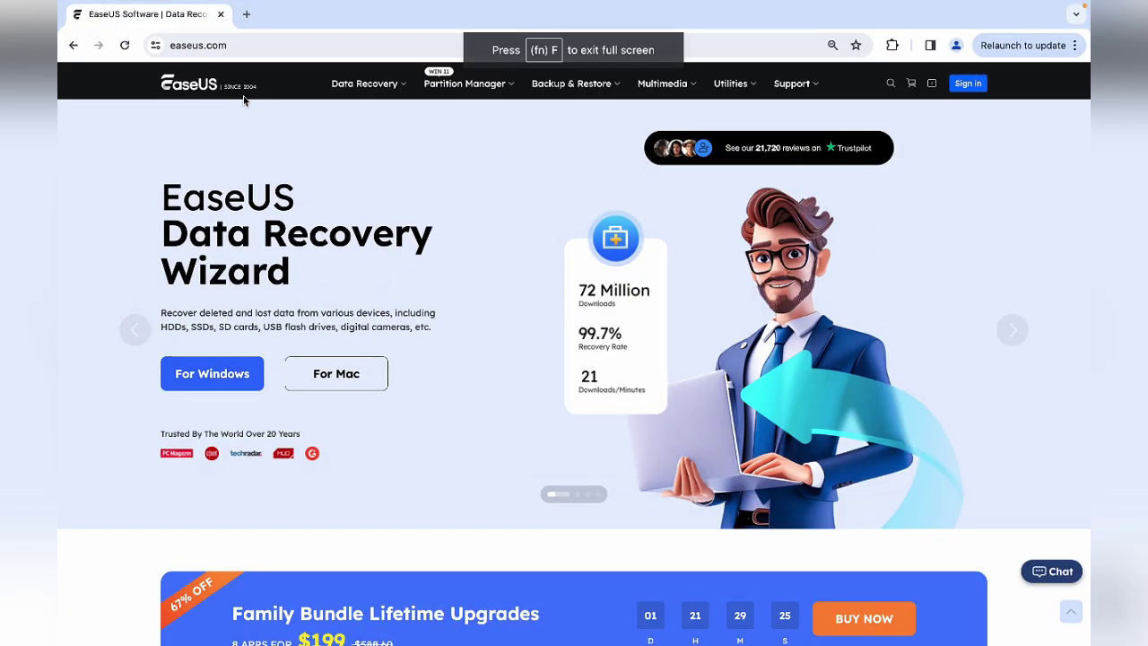
mouse_move(334, 84)
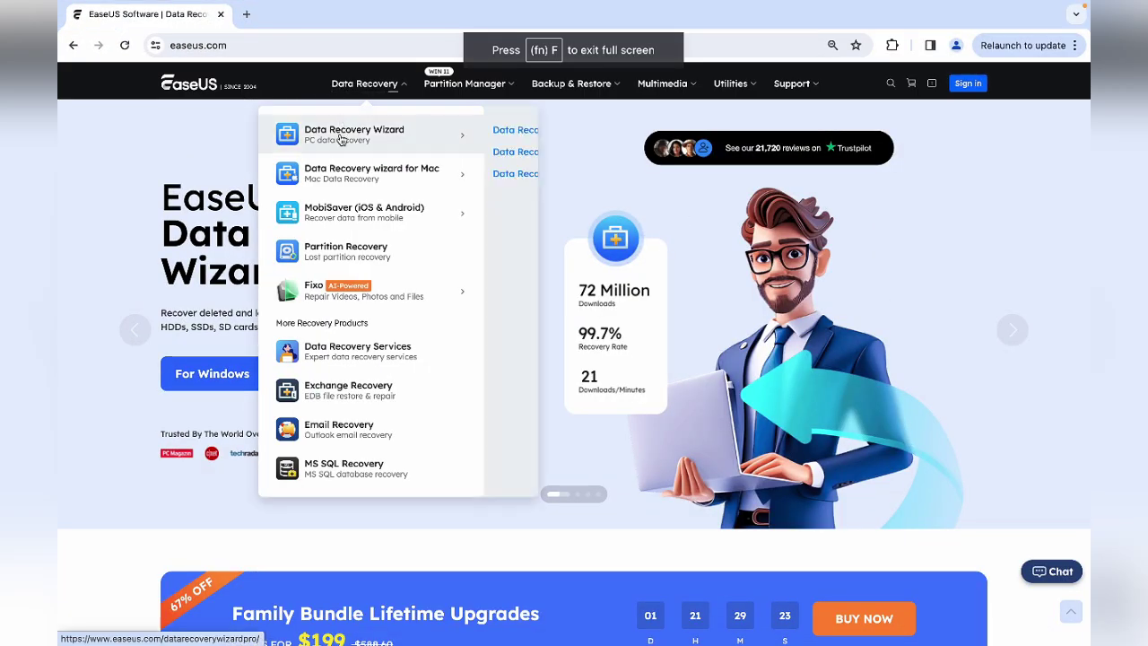
mouse_move(342, 179)
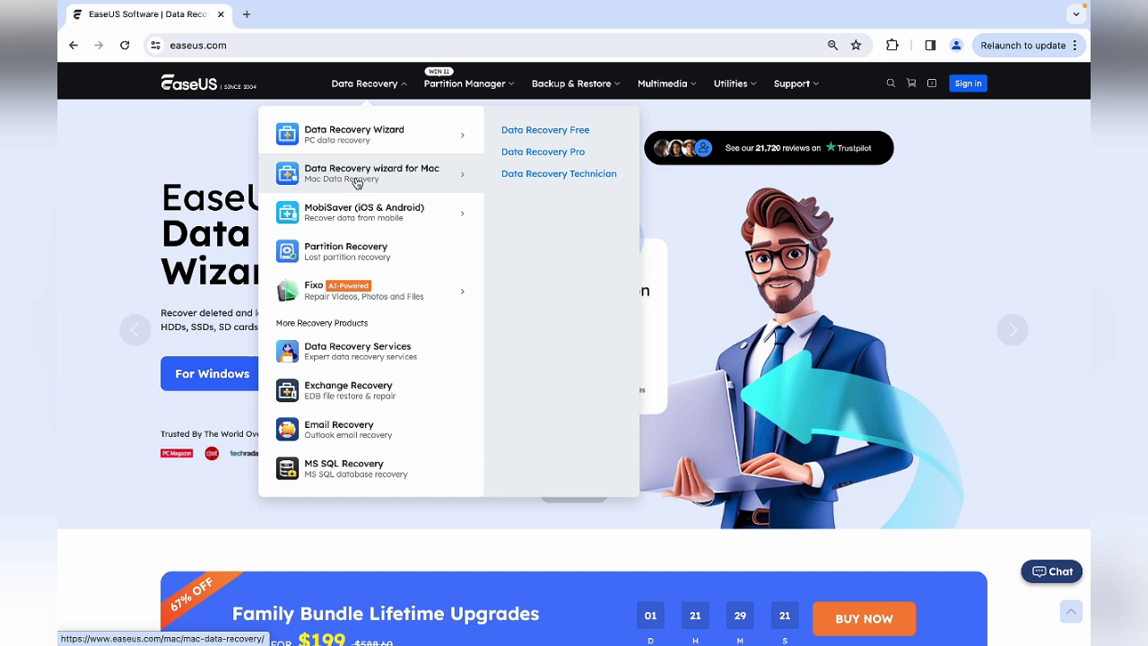
left_click(533, 131)
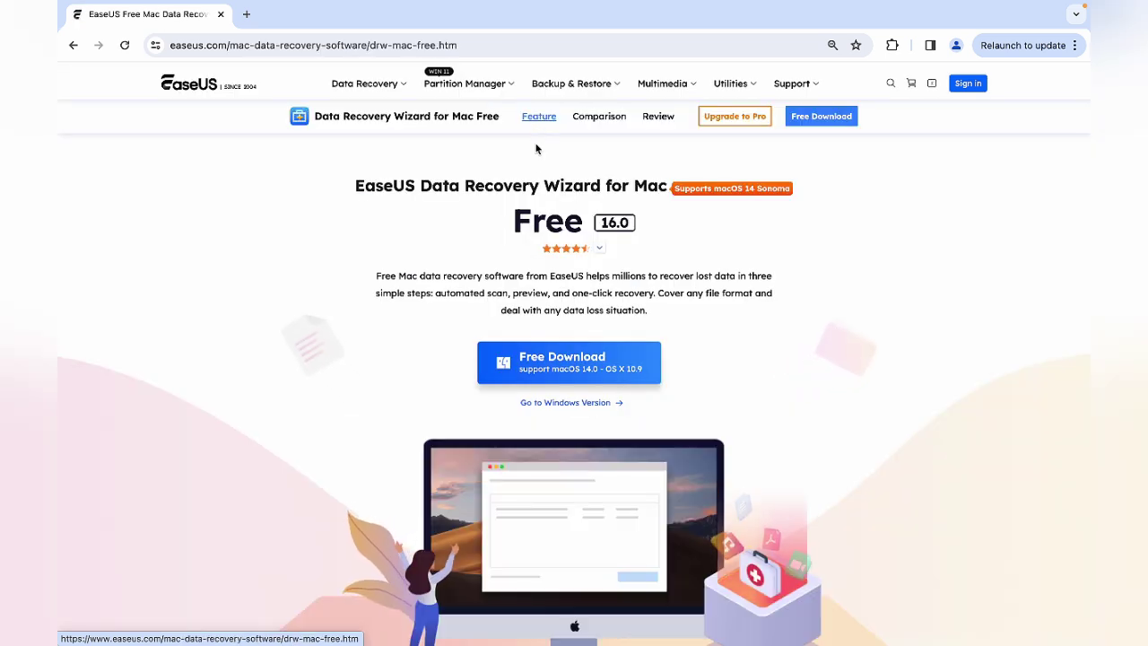
left_click(579, 371)
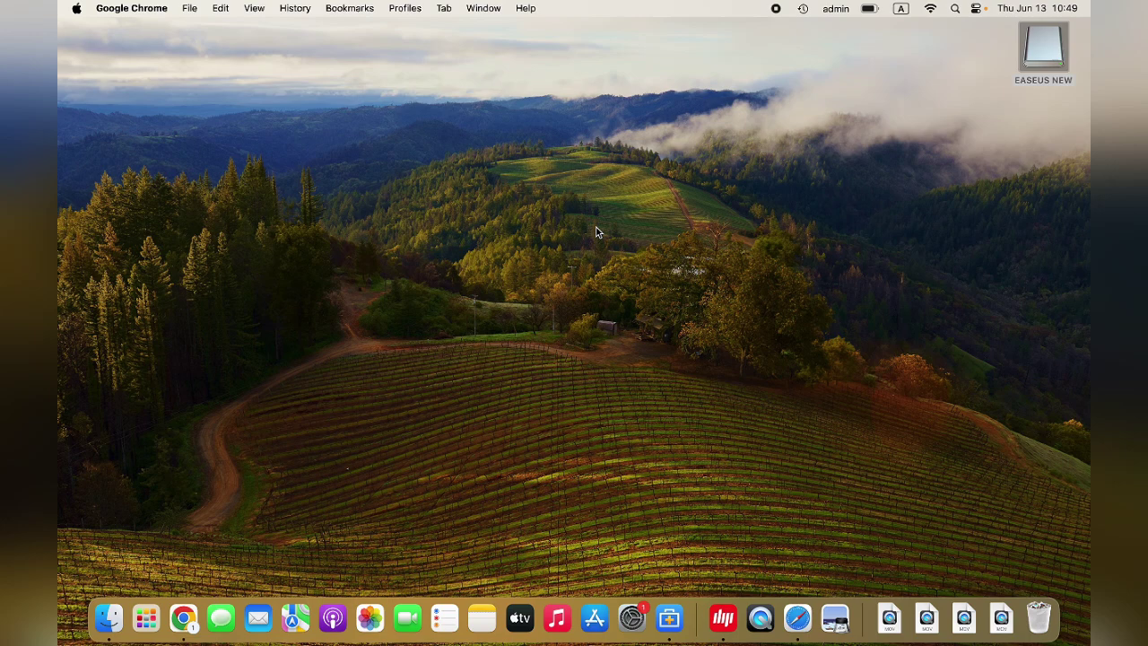
- Launch EaseUS Data Recovery Wizard and scan EASEUS NEW, finding 723 lost files (388.18 MB)
left_click(671, 617)
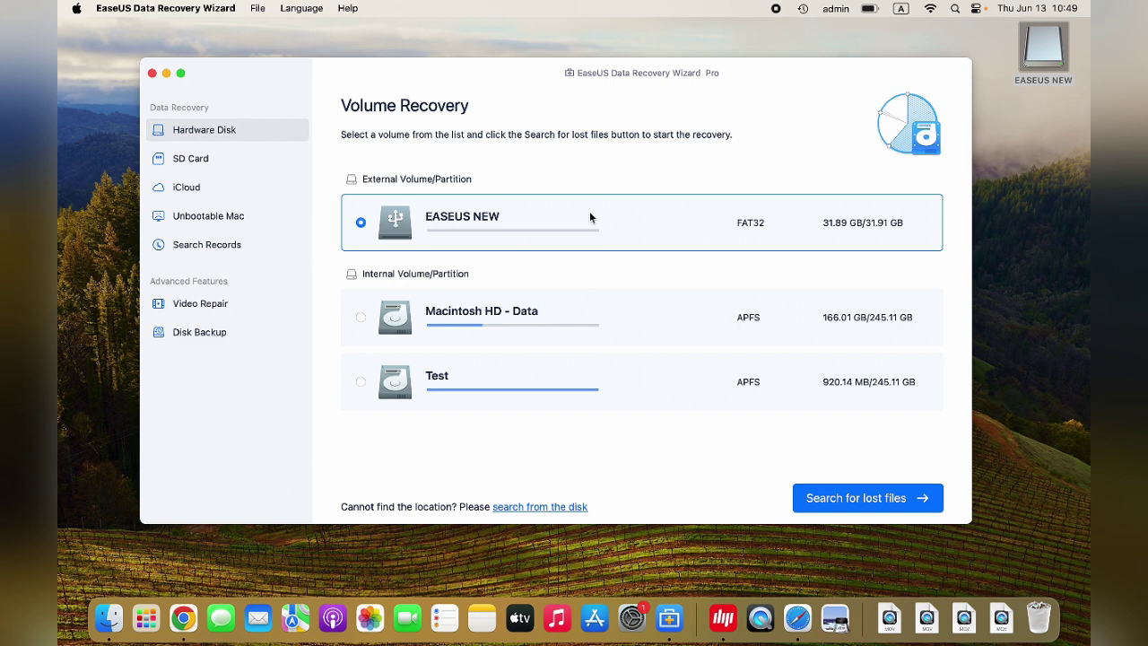
left_click(849, 499)
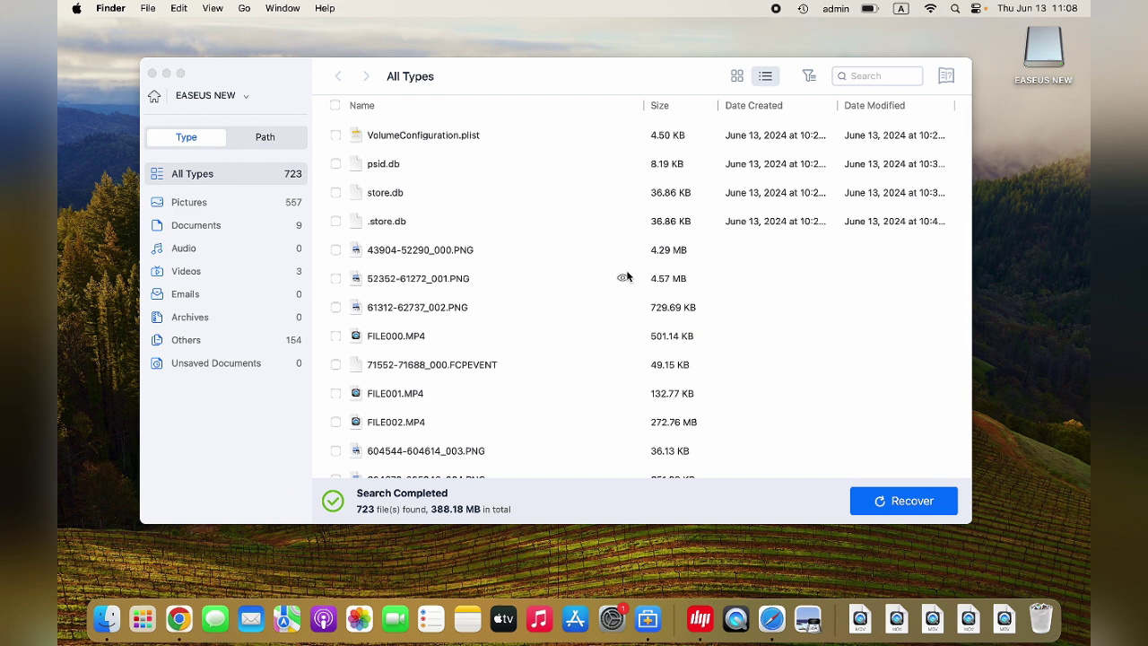
left_click(623, 279)
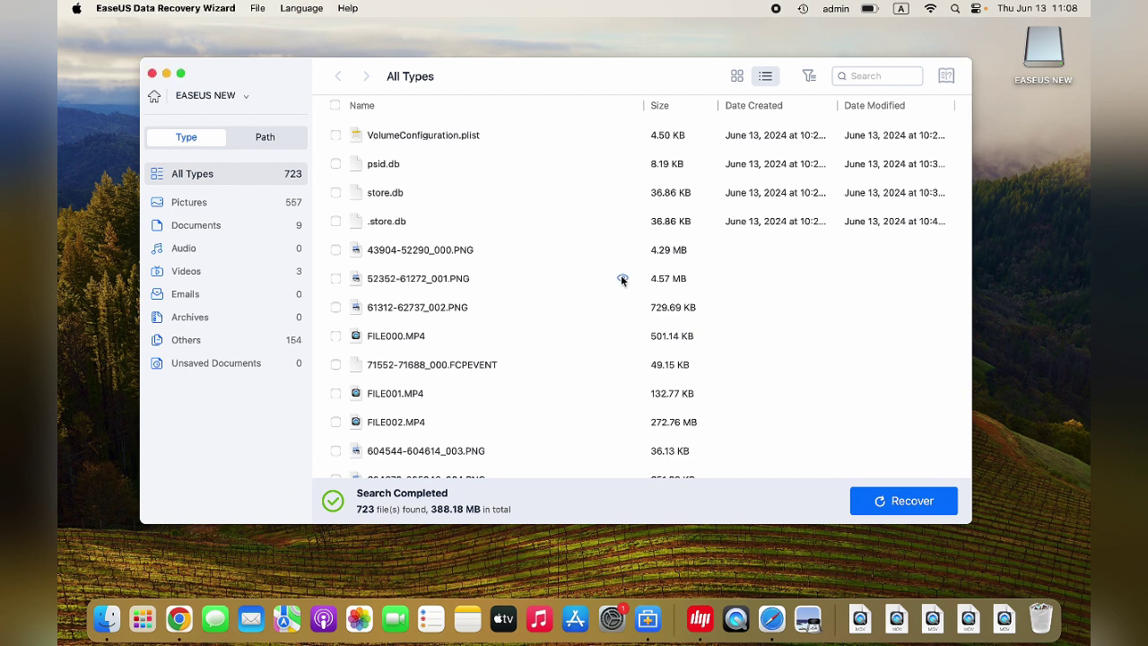
left_click(622, 279)
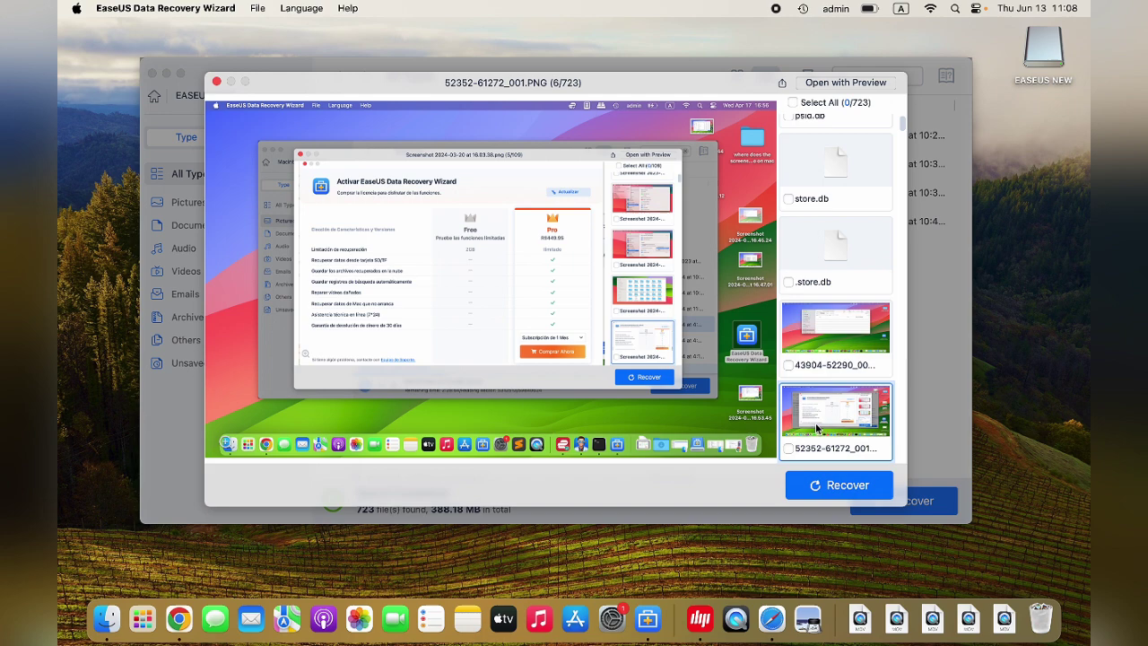
left_click(825, 484)
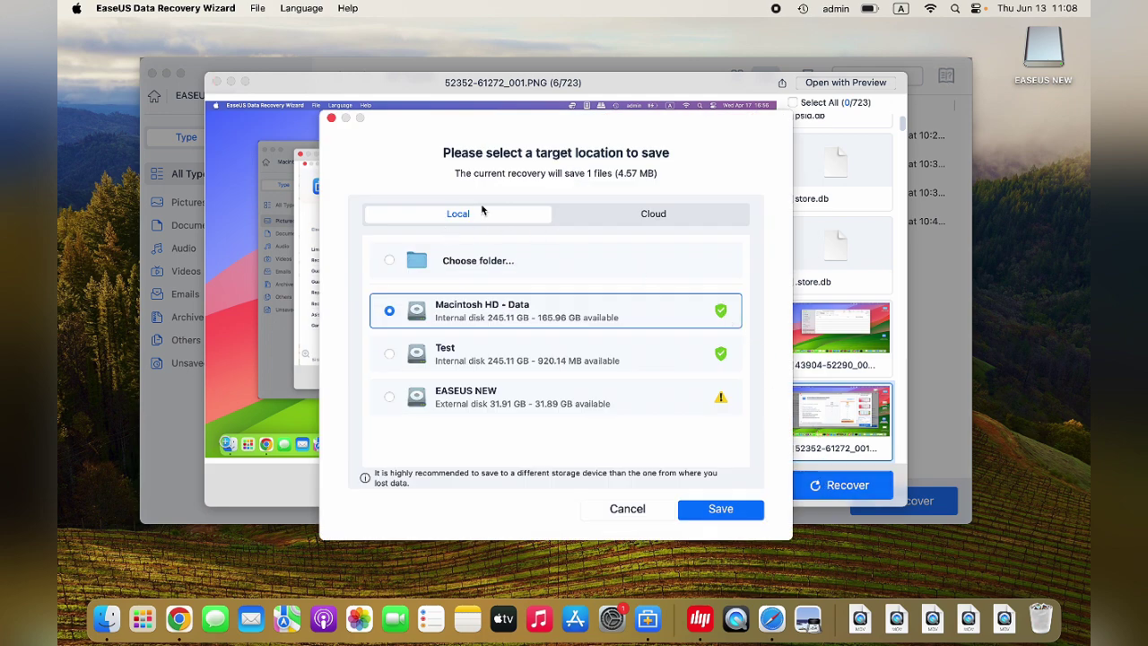
left_click(661, 214)
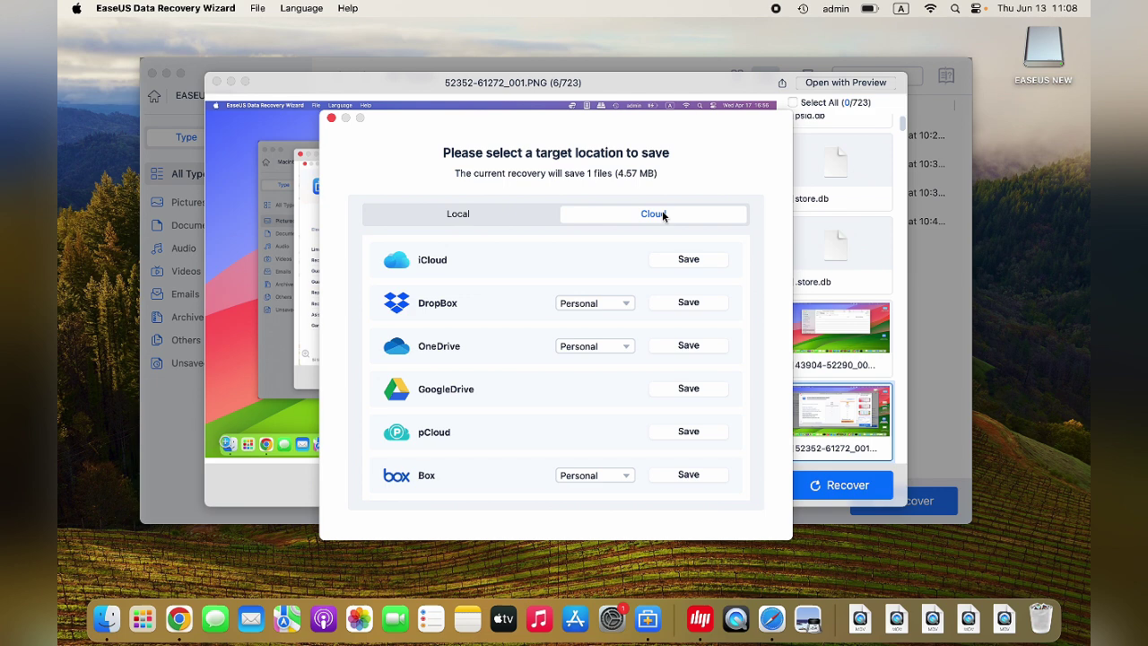